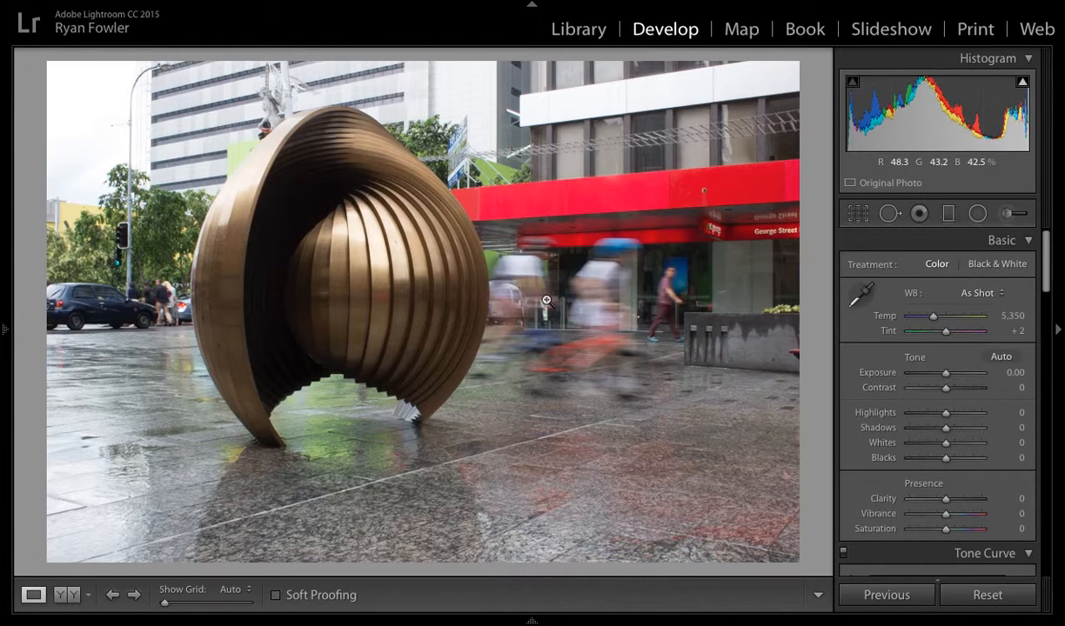
Inspect the sculpture's ribbed metal surface up close, and return to the full photo.
left_click(327, 271)
mouse_move(582, 200)
left_mouse_down()
mouse_move(383, 374)
mouse_move(391, 367)
left_mouse_up()
left_click_drag(529, 276, 372, 269)
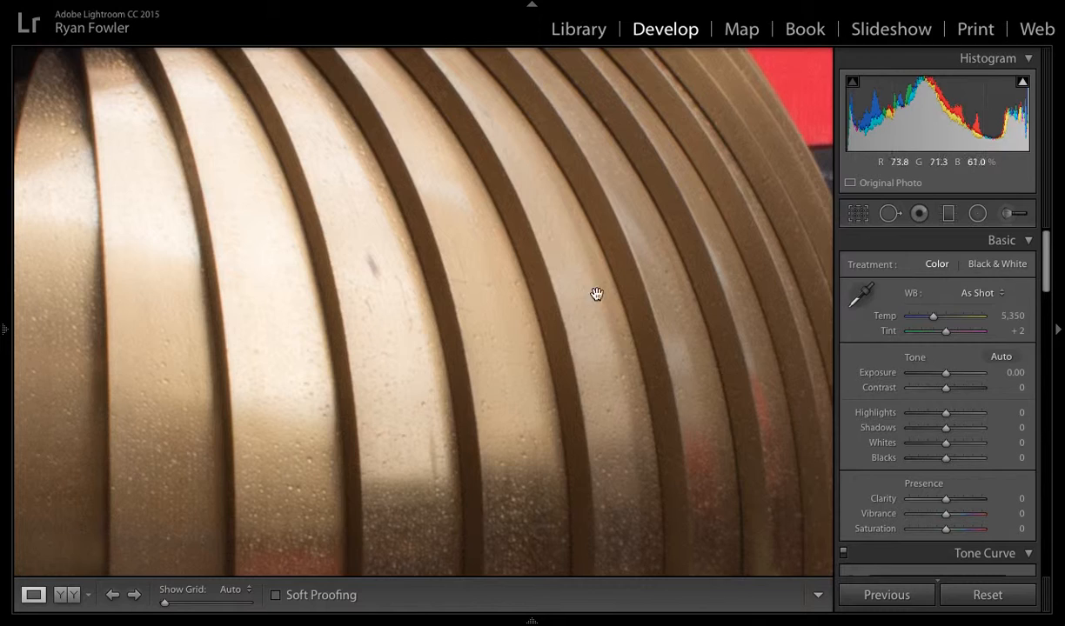
left_click(436, 323)
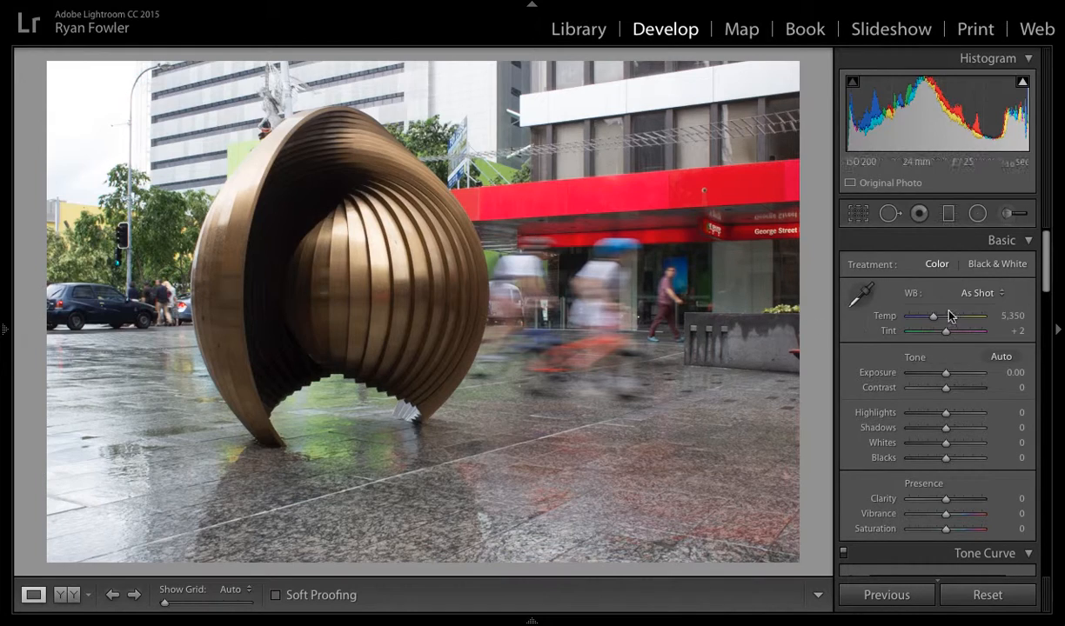
Convert the photo to black and white, with Highlights at −100 and Shadows at +100.
left_click(998, 266)
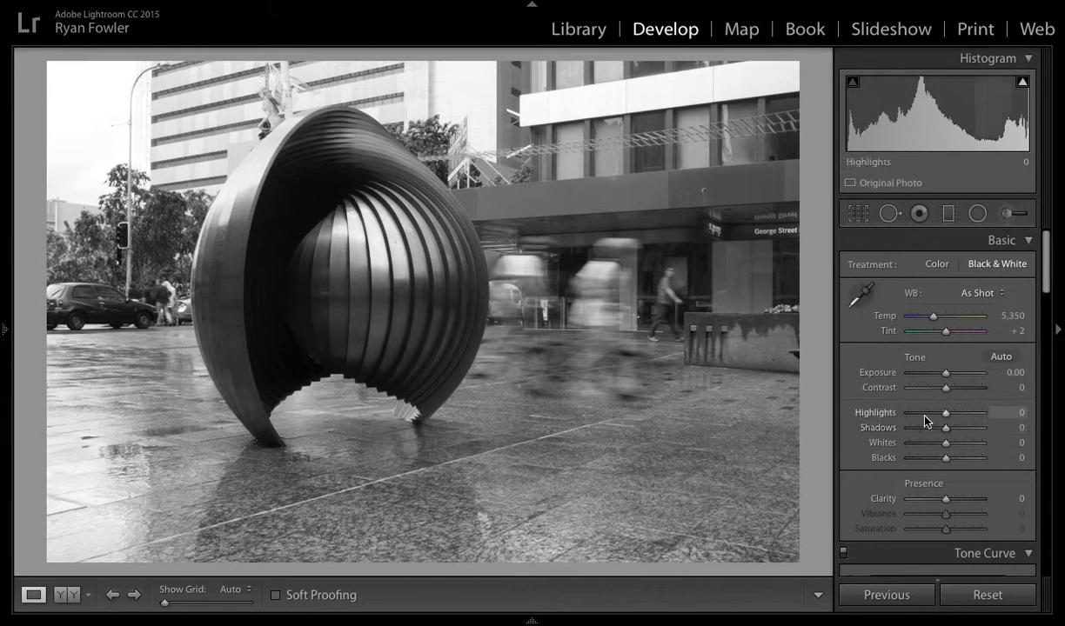
left_click_drag(928, 420, 881, 414)
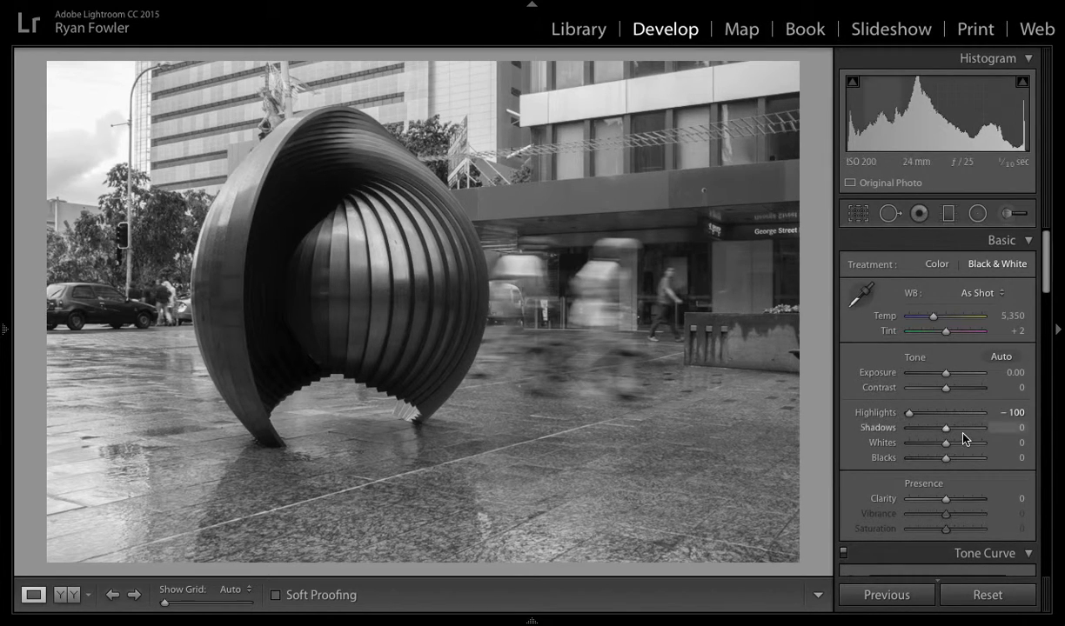
left_click_drag(958, 434, 1010, 436)
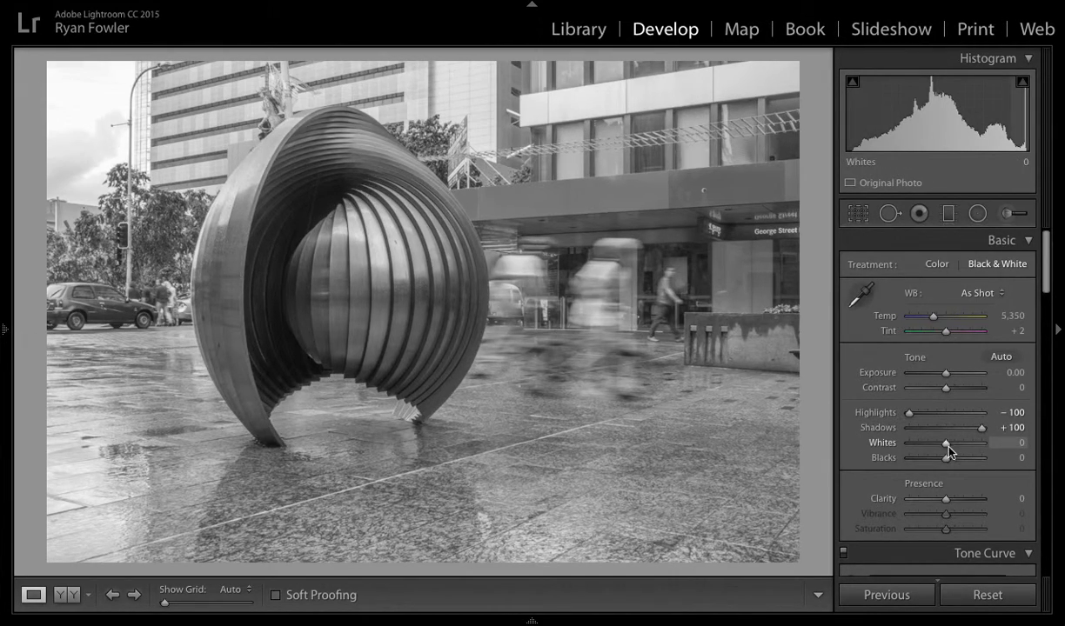
Set the photo's Whites to +24, Blacks to −20 and Clarity to +42.
key("alt")
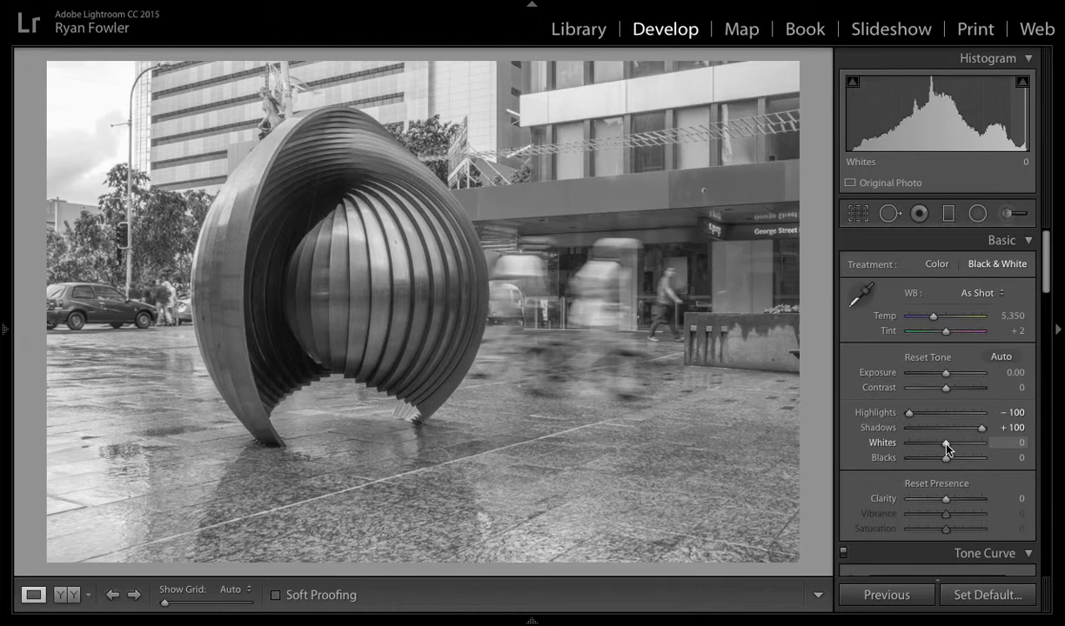
left_click_drag(946, 445, 954, 447)
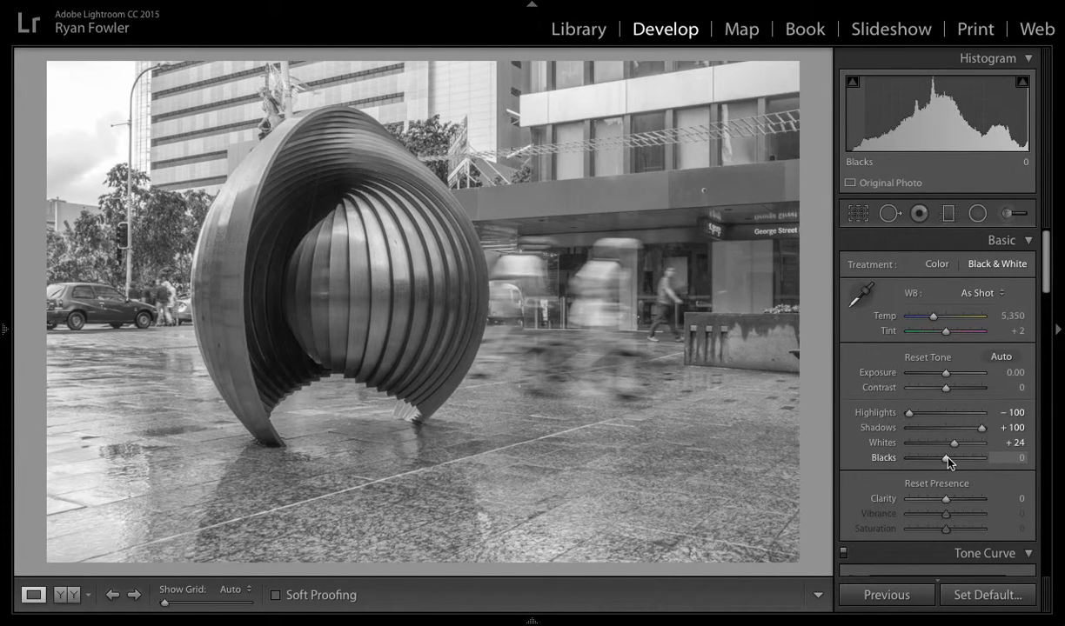
left_click_drag(950, 464, 940, 461)
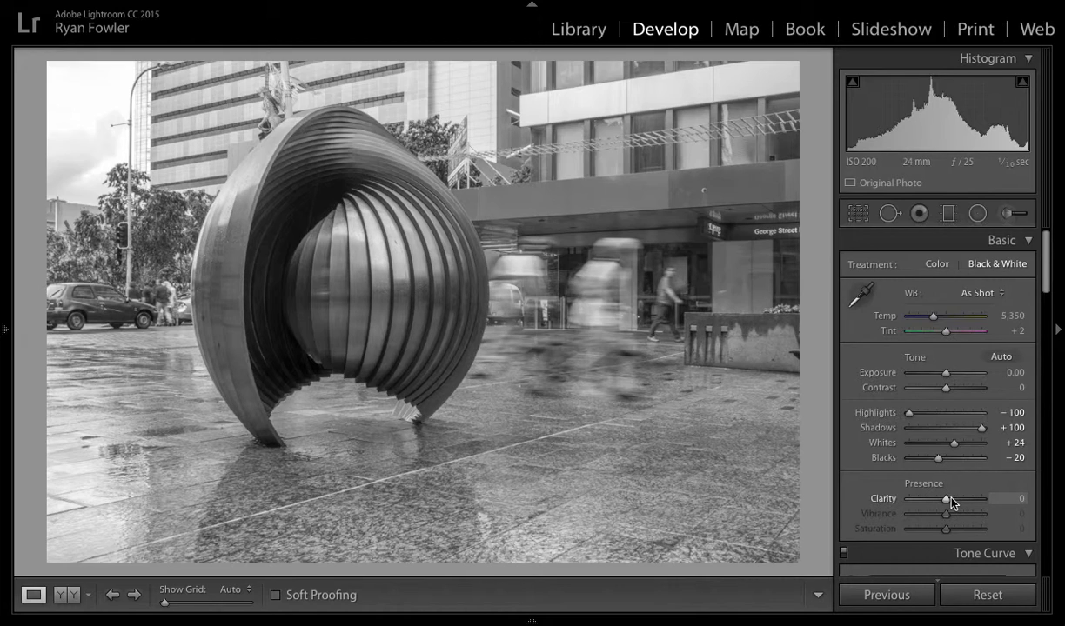
left_click_drag(953, 500, 955, 501)
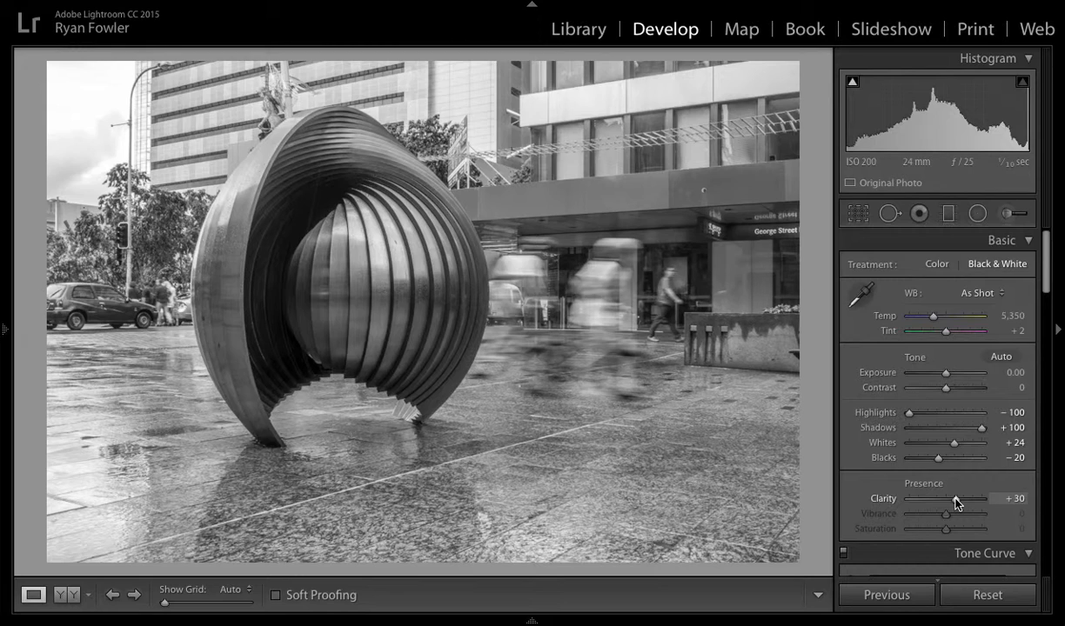
left_click_drag(957, 501, 961, 502)
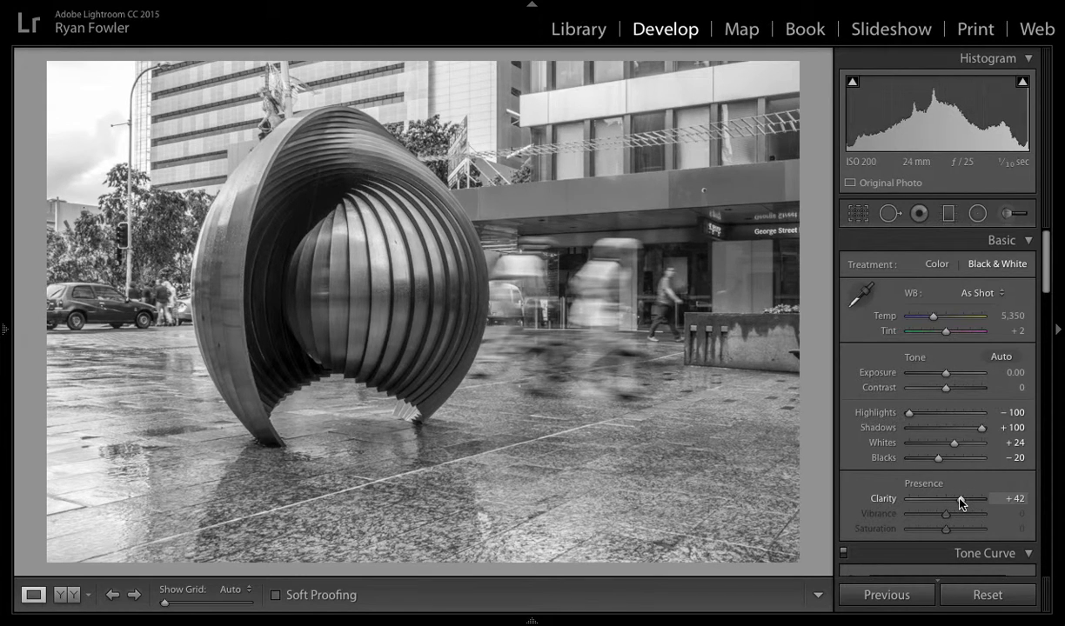
Enable lens profile corrections with the Canon EF-S 18-55m… lens profile and set the Distortion amount to 64.
scroll(944, 487, "down", 15)
scroll(944, 487, "down", 12)
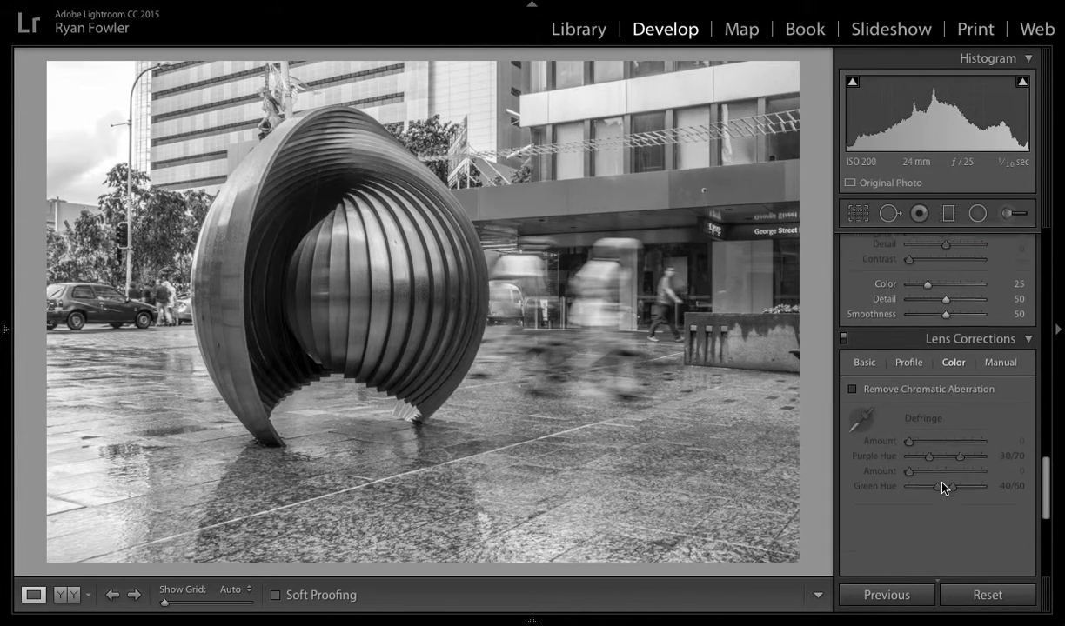
scroll(942, 487, "down", 1)
left_click(908, 352)
left_click(905, 381)
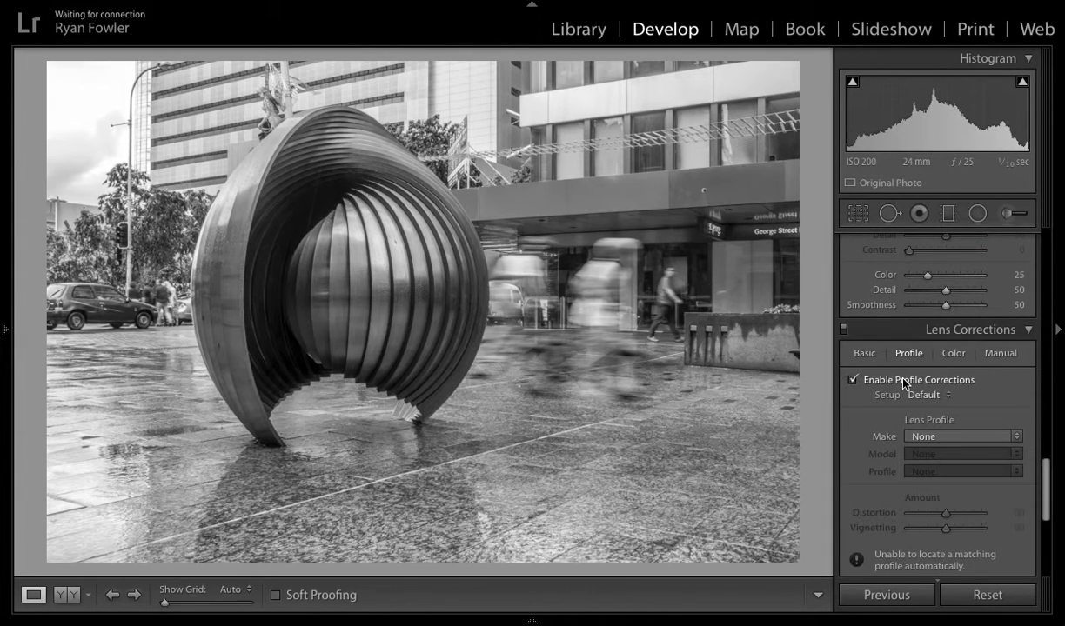
left_click(975, 436)
left_click(970, 457)
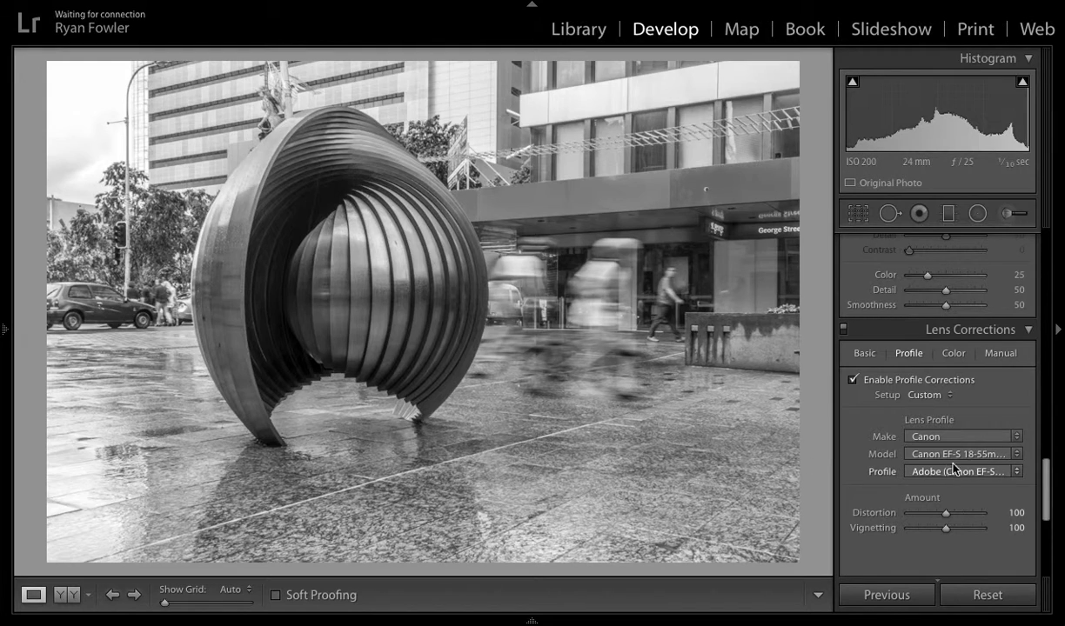
left_click(958, 519)
mouse_move(945, 512)
left_mouse_down()
mouse_move(974, 518)
mouse_move(896, 513)
mouse_move(981, 511)
mouse_move(886, 513)
mouse_move(948, 513)
mouse_move(932, 515)
left_mouse_up()
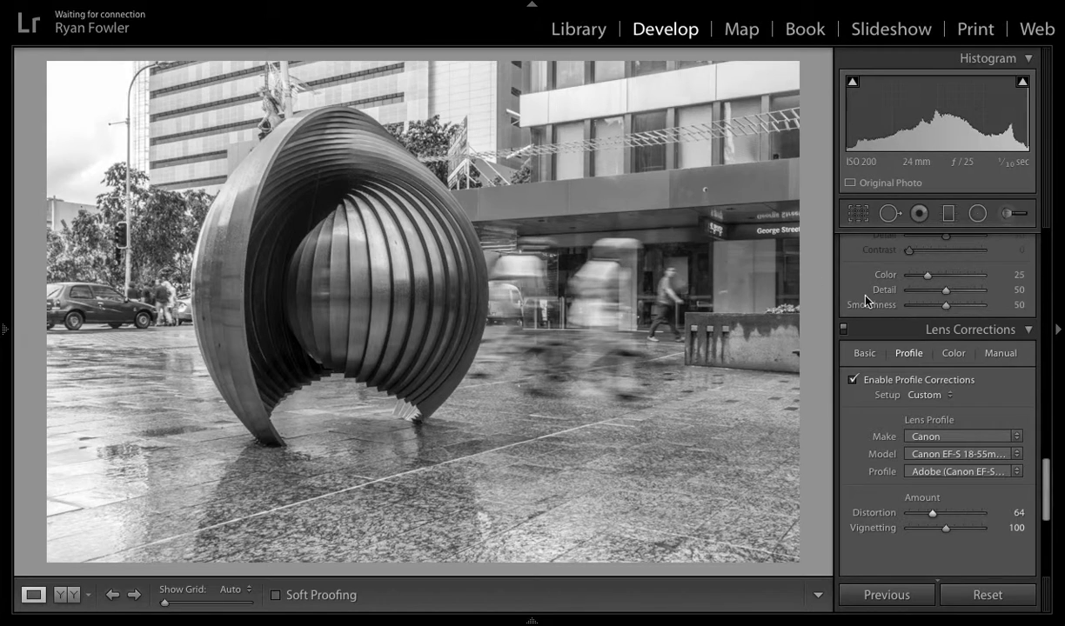
Raise the contrast of the whole photo to +30.
scroll(984, 366, "up", 8)
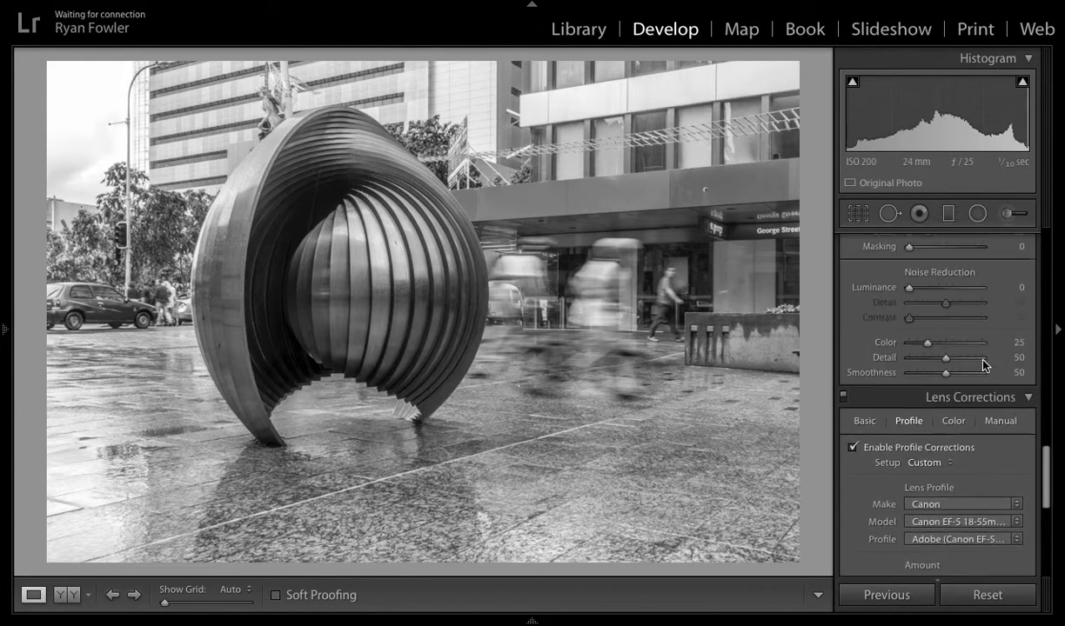
scroll(983, 362, "up", 10)
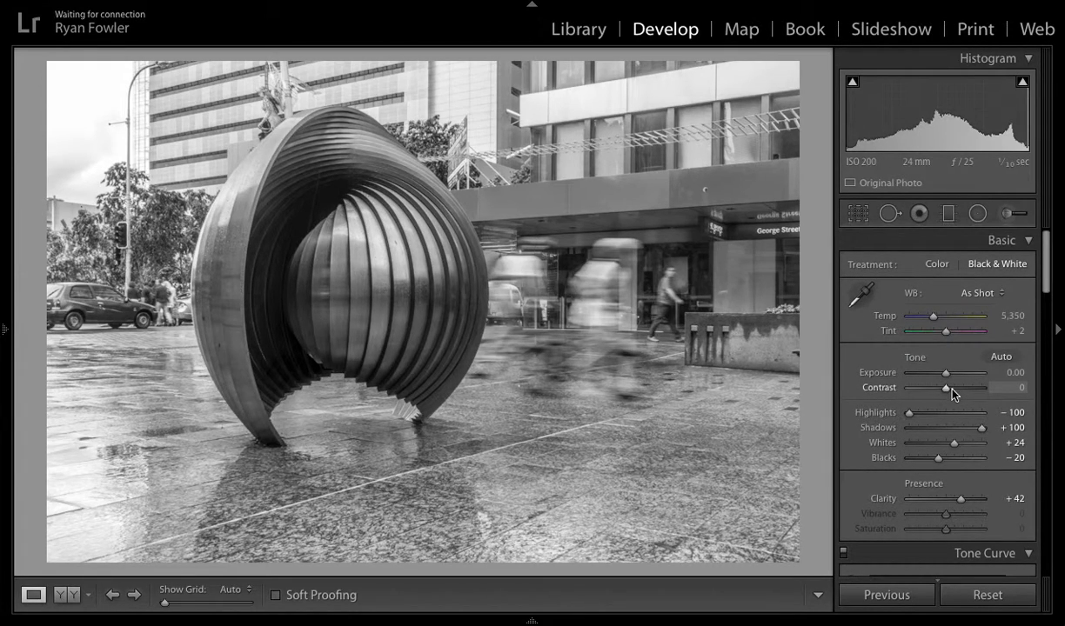
left_click_drag(949, 394, 957, 394)
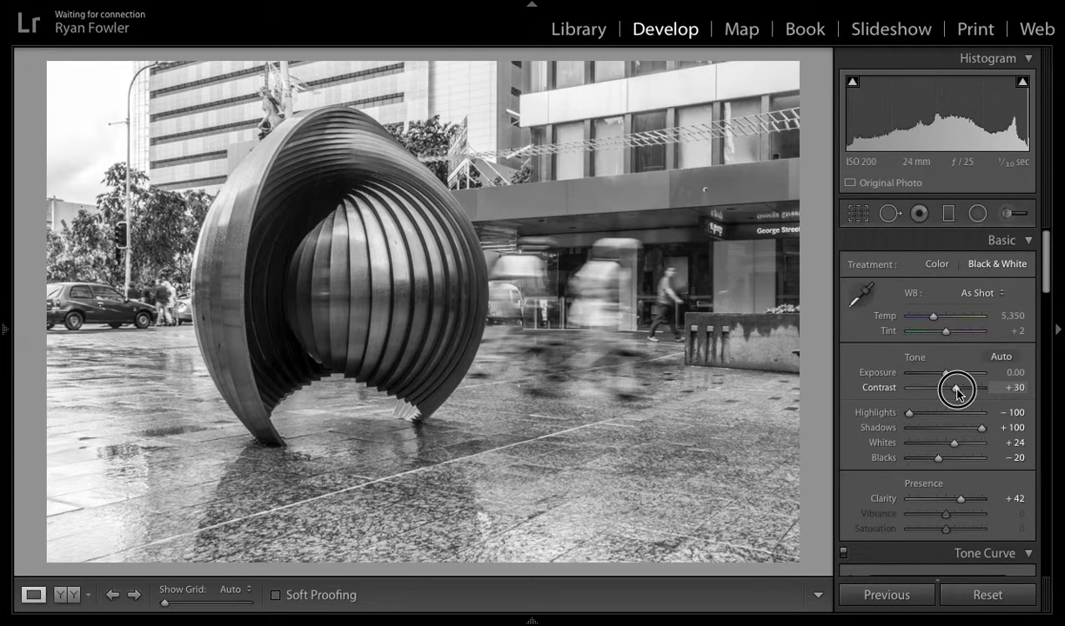
left_click_drag(957, 394, 957, 394)
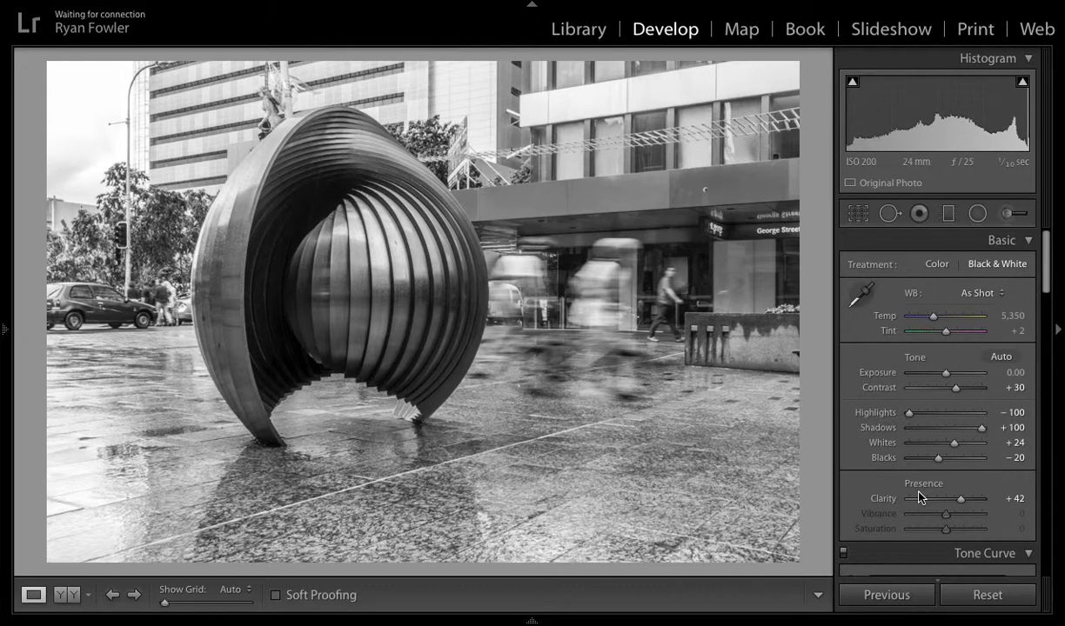
Set the sharpening amount to 85, using a bright rib of the sculpture as the detail preview.
scroll(918, 496, "down", 10)
scroll(919, 497, "down", 6)
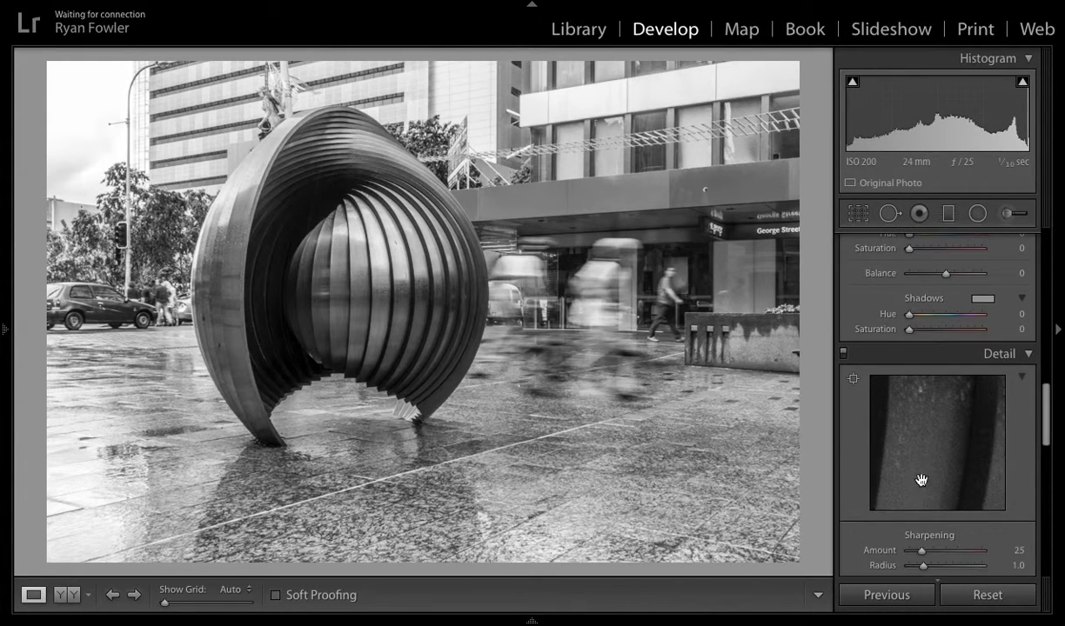
left_click(937, 432)
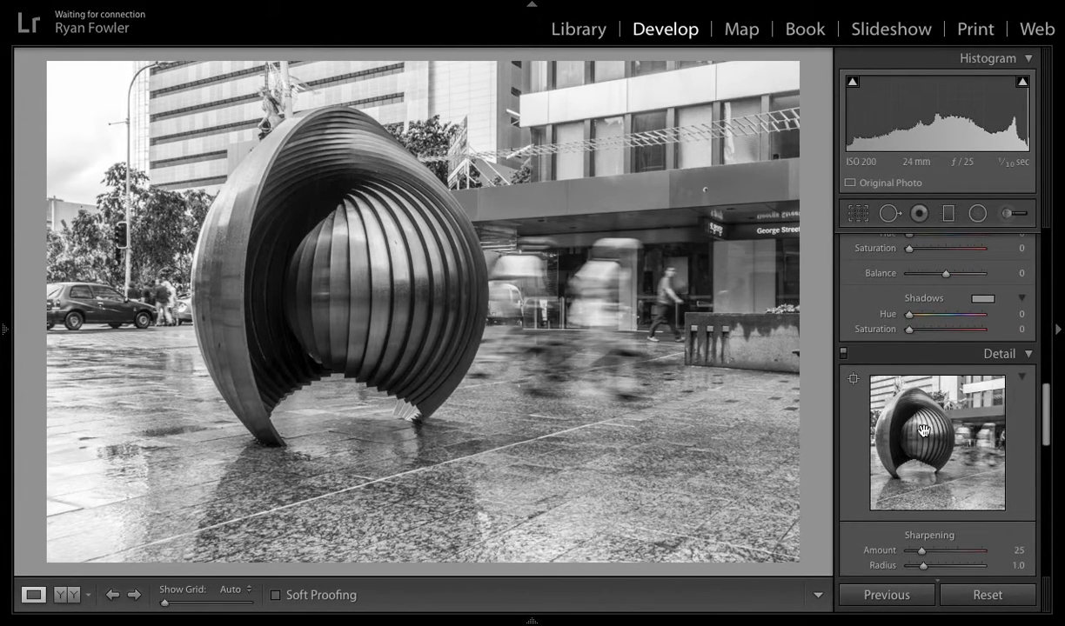
left_click_drag(889, 402, 879, 439)
scroll(919, 465, "down", 1)
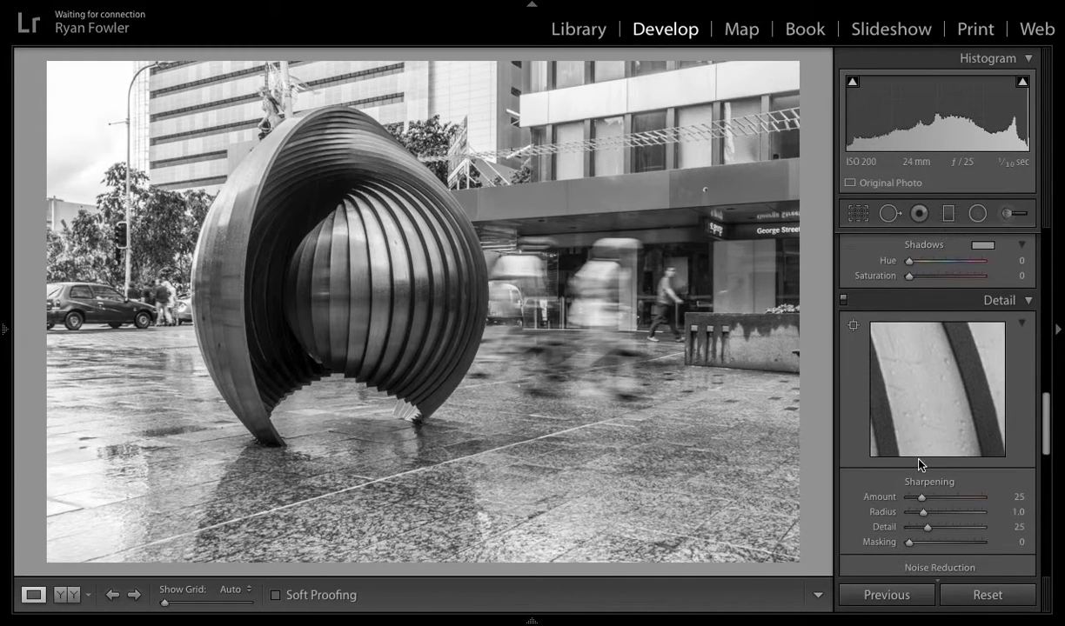
left_click(946, 497)
left_click_drag(947, 497, 950, 499)
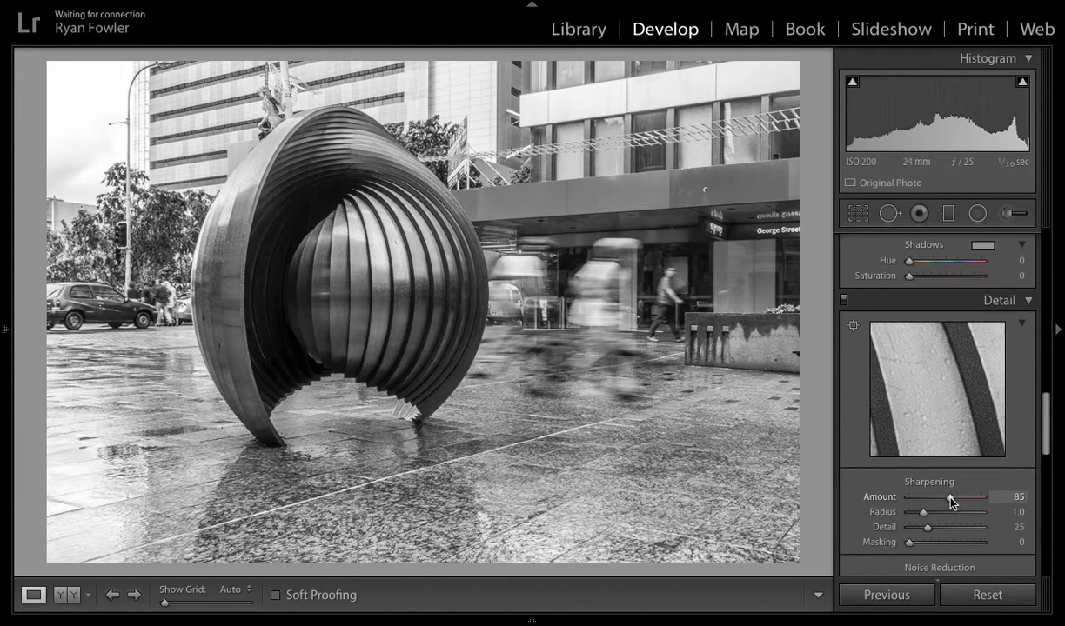
Set luminance noise reduction to 43 and sharpening masking to 26.
scroll(950, 502, "down", 2)
left_click(935, 534)
left_click_drag(940, 537, 942, 537)
key("alt")
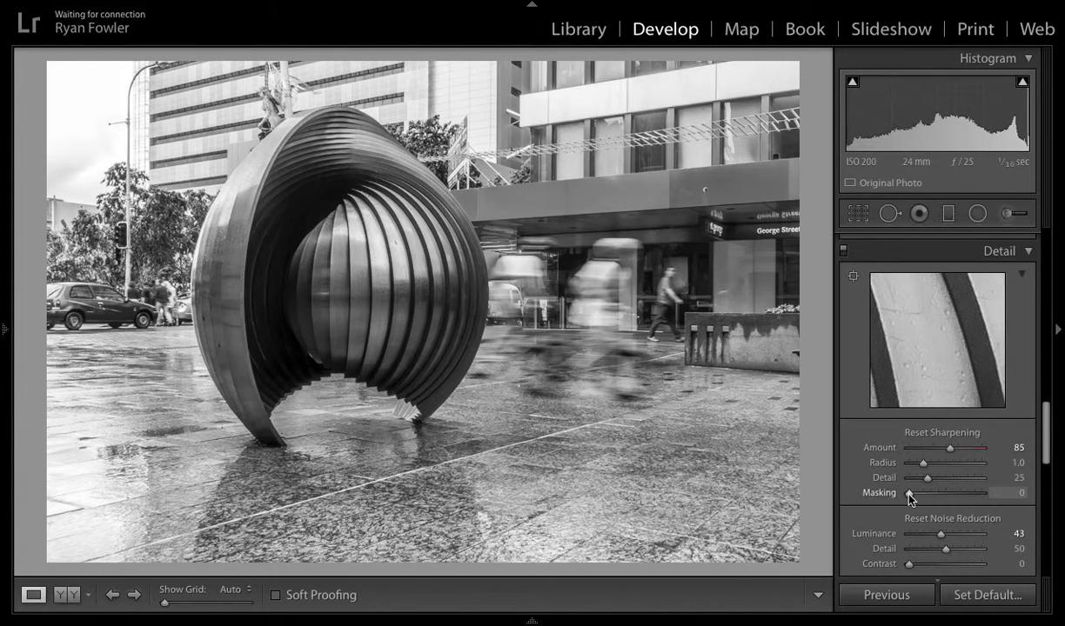
left_click_drag(910, 496, 929, 498)
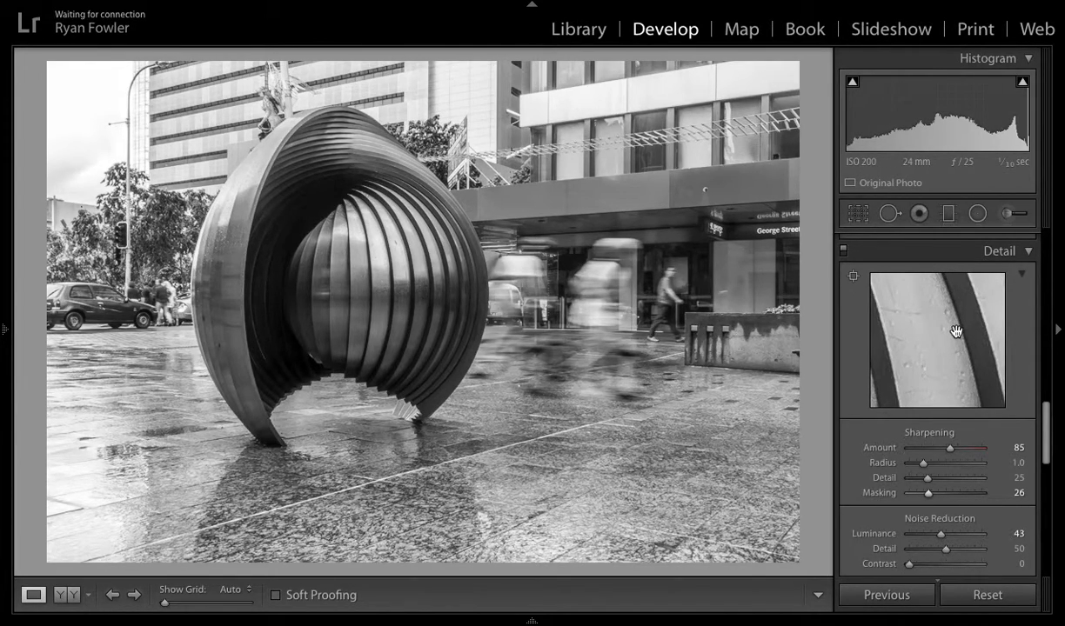
Examine the sharpening and noise reduction on the sculpture's ribs up close, and return to the full photo.
left_click_drag(975, 331, 999, 349)
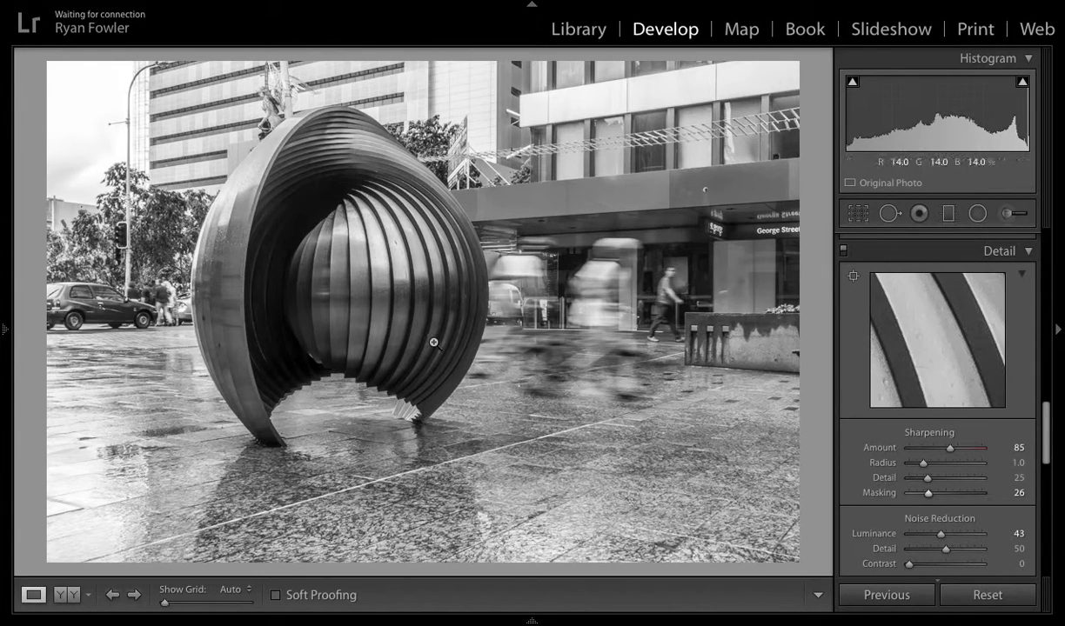
left_click(435, 241)
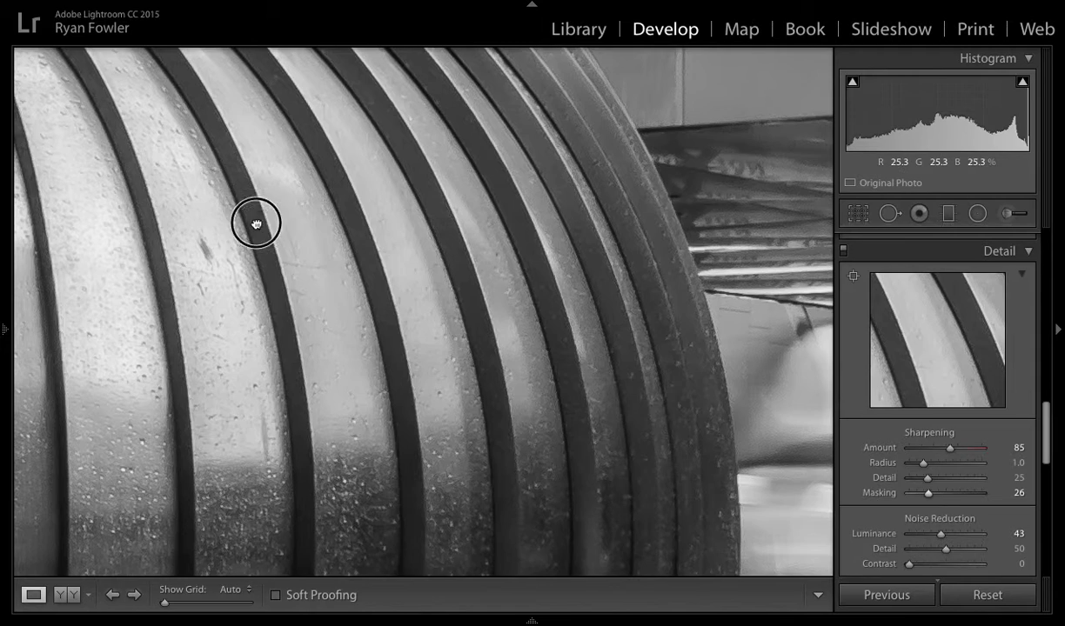
left_click_drag(254, 221, 329, 301)
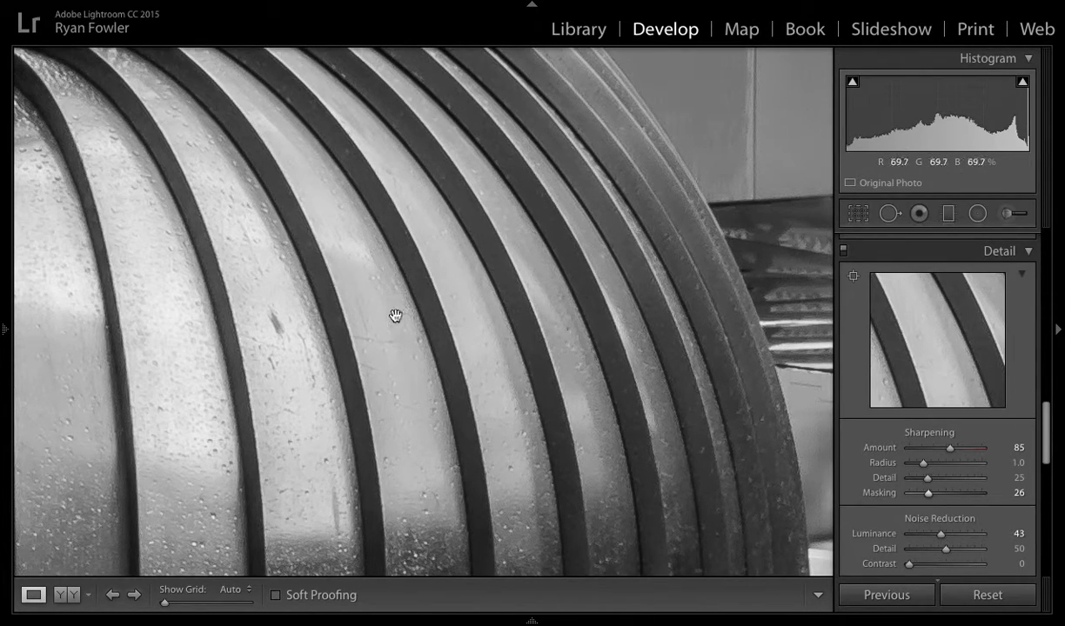
left_click(351, 311)
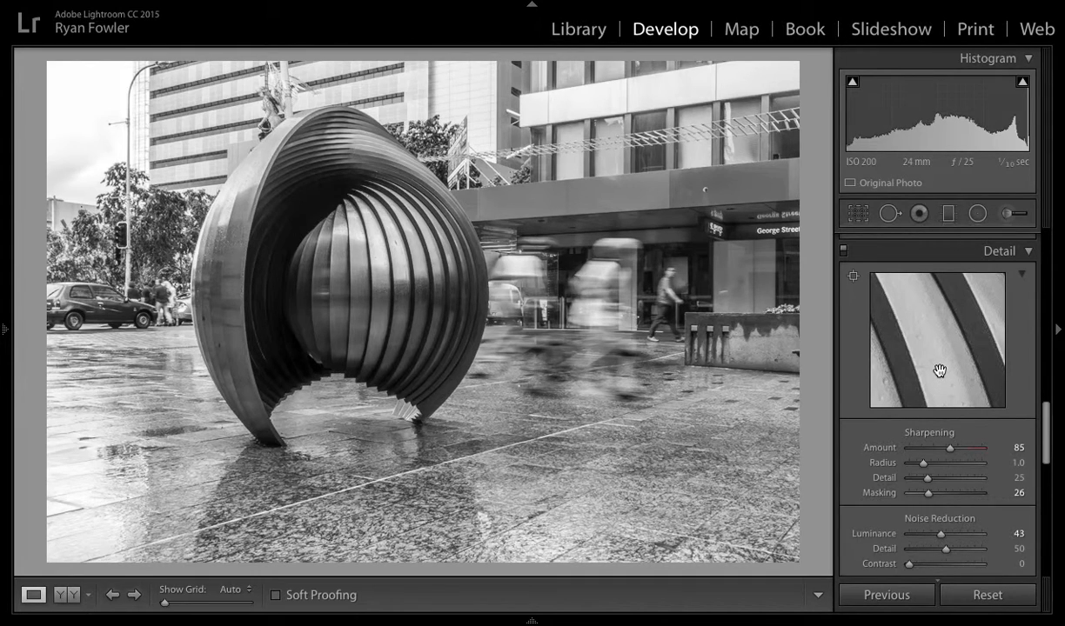
Add a diagonal graduated filter from the photo's upper-left corner across the sky, with Exposure −1.64 and Clarity 100.
scroll(913, 457, "down", 1)
scroll(913, 457, "down", 15)
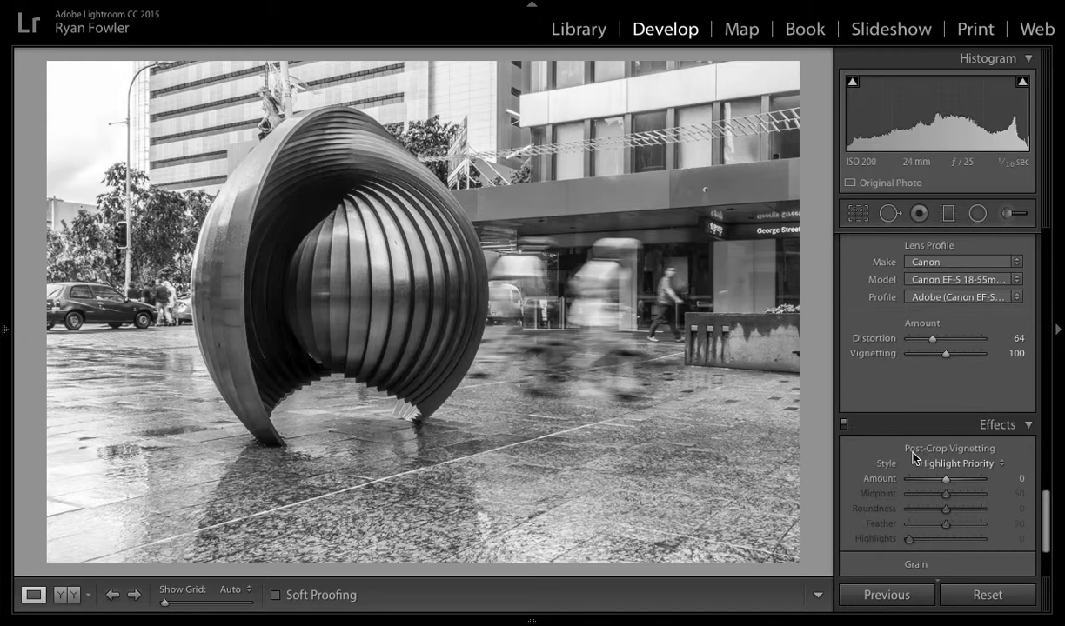
scroll(913, 457, "up", 20)
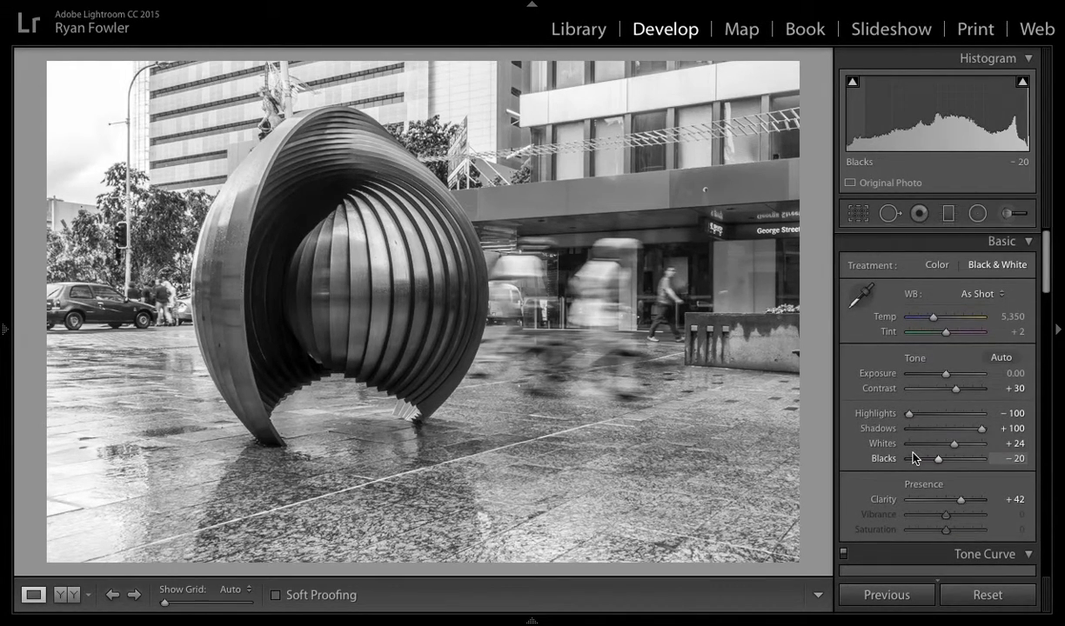
scroll(932, 435, "down", 2)
scroll(934, 445, "up", 2)
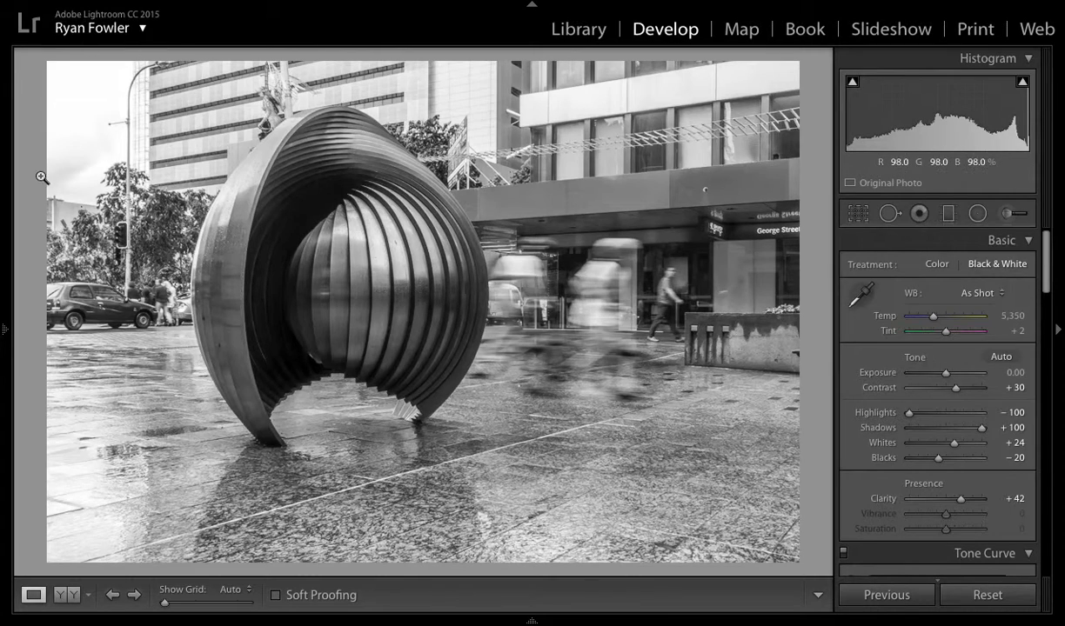
left_click(949, 213)
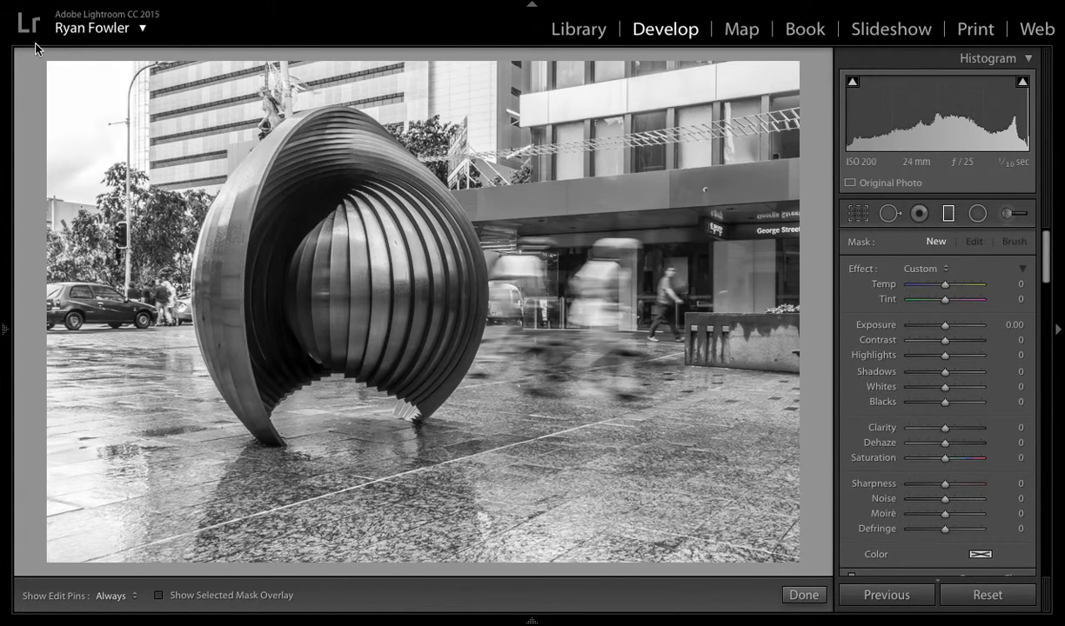
left_click_drag(41, 64, 233, 150)
left_click_drag(944, 325, 930, 326)
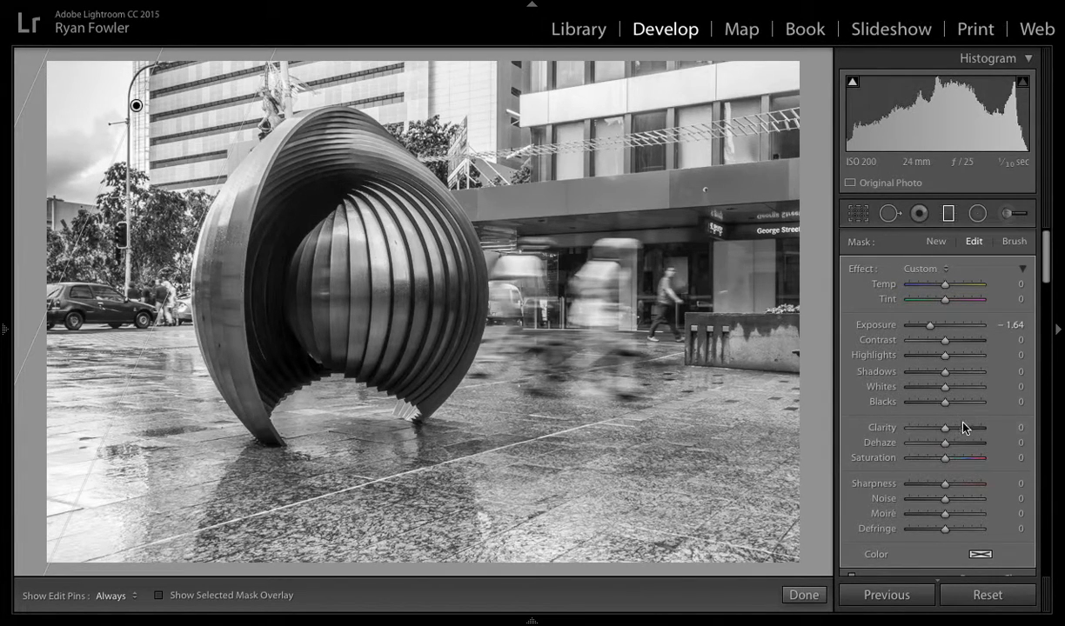
left_click_drag(966, 430, 1001, 430)
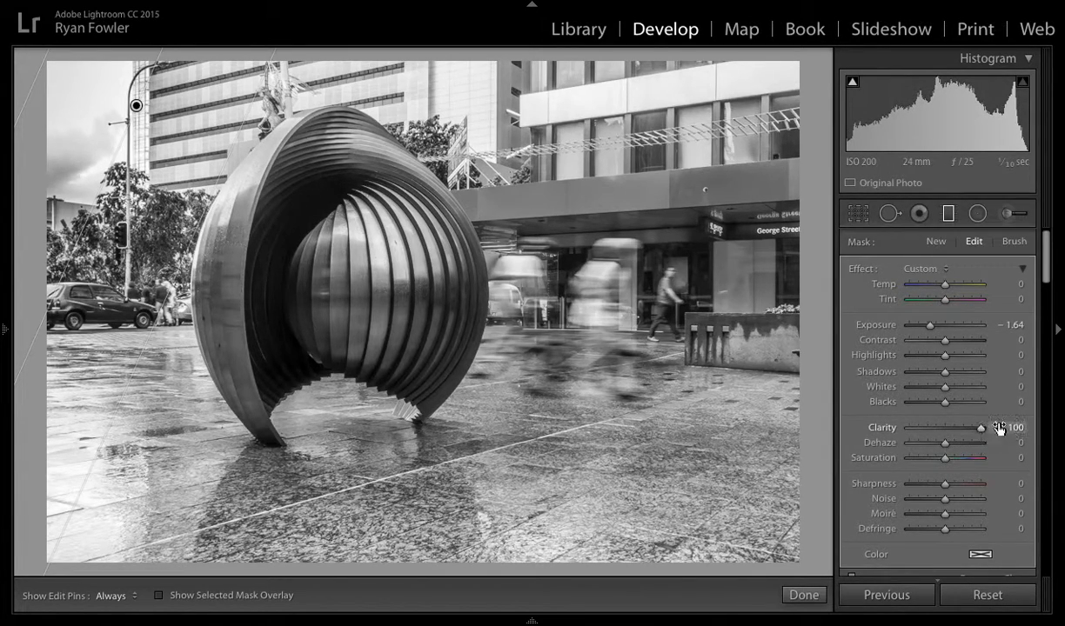
left_click(804, 595)
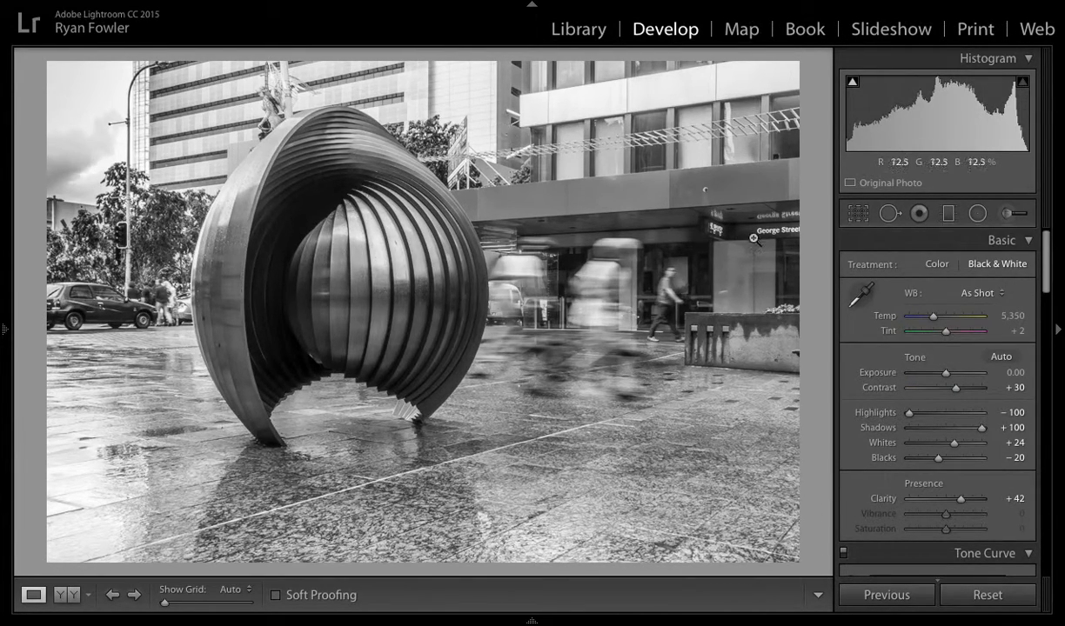
Darken the photo's edges with a Highlight Priority post-crop vignette amount of −14, and set the Dehaze amount to +24.
scroll(963, 477, "down", 10)
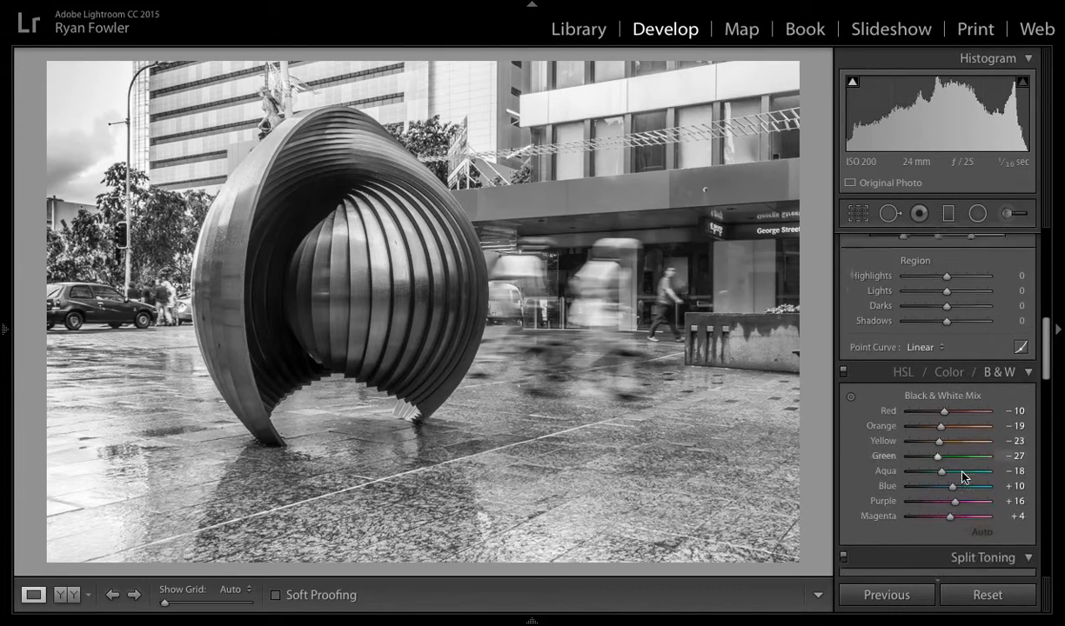
scroll(961, 474, "down", 8)
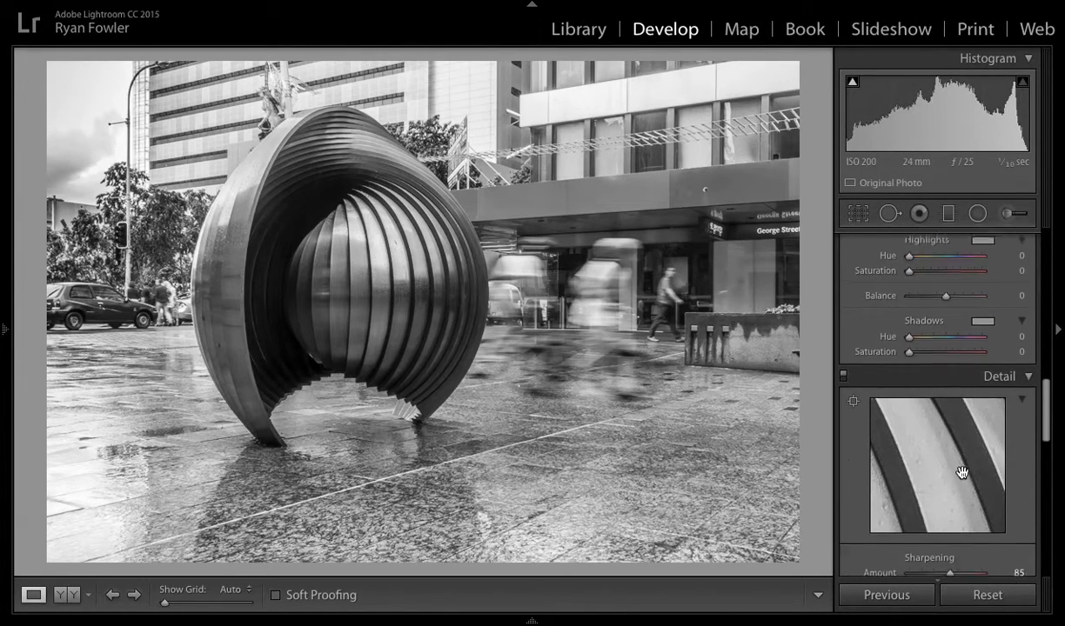
scroll(963, 477, "down", 8)
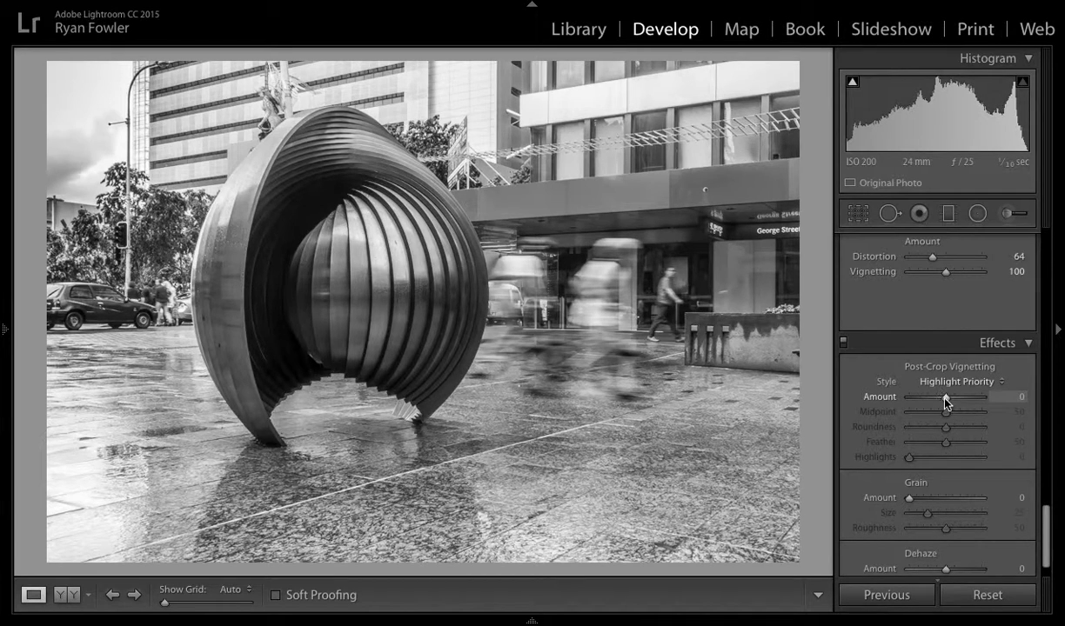
left_click_drag(944, 398, 939, 399)
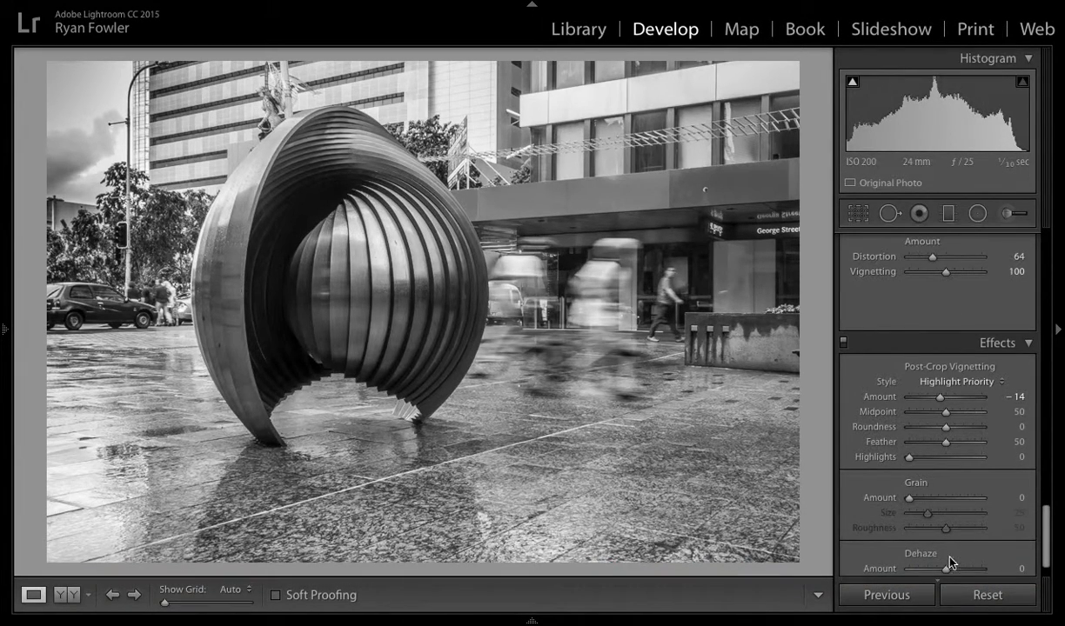
left_click_drag(948, 572, 957, 574)
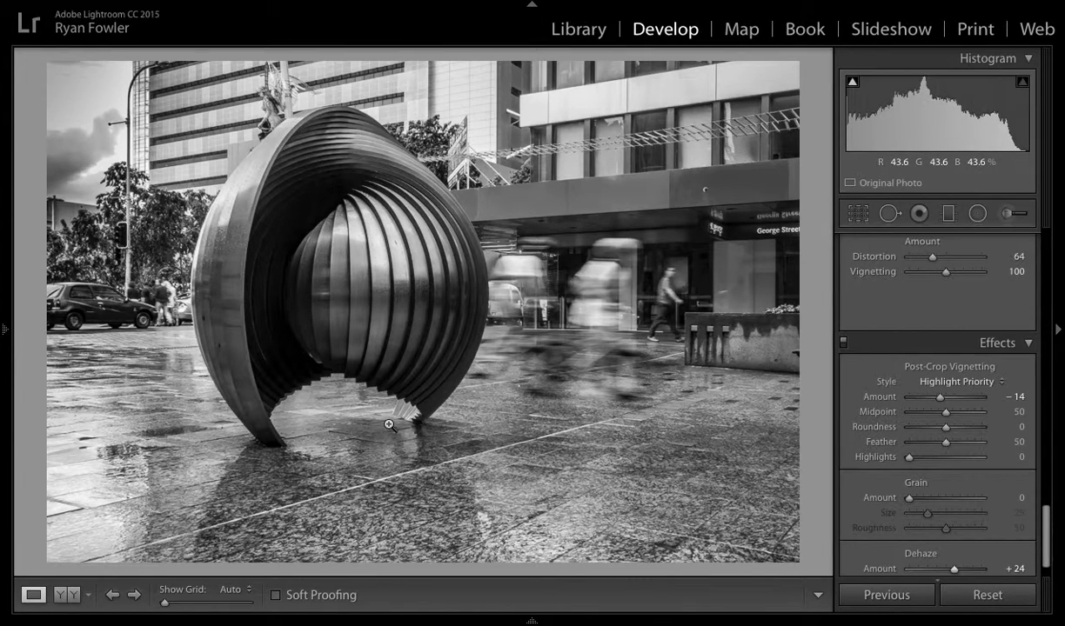
scroll(942, 419, "up", 15)
scroll(986, 445, "up", 2)
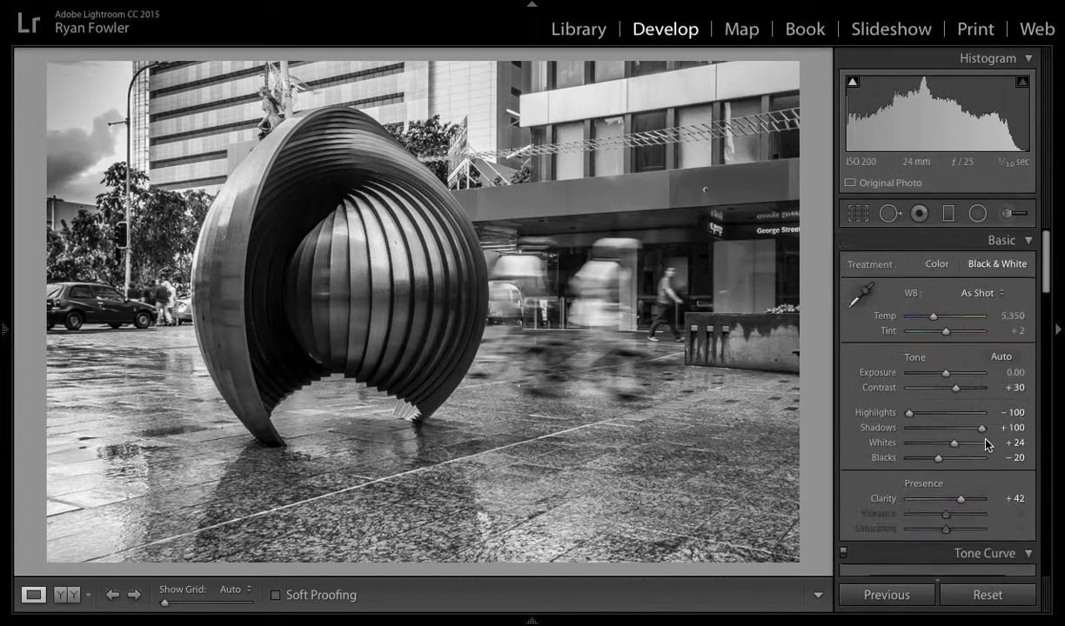